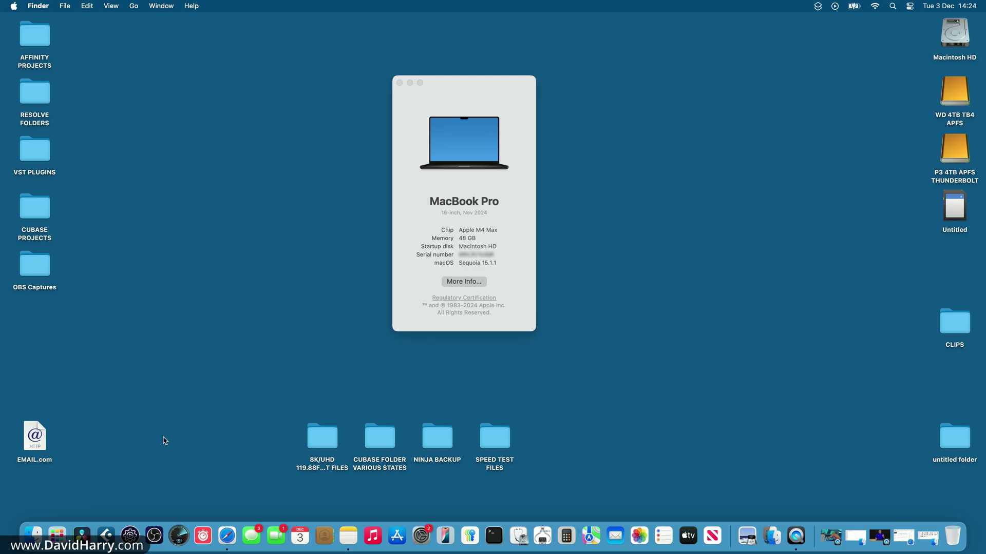
- Switch to DaVinci Resolve, open the RESOLVE 2PASS H.265 TEST project and check the installed program version
left_click(81, 536)
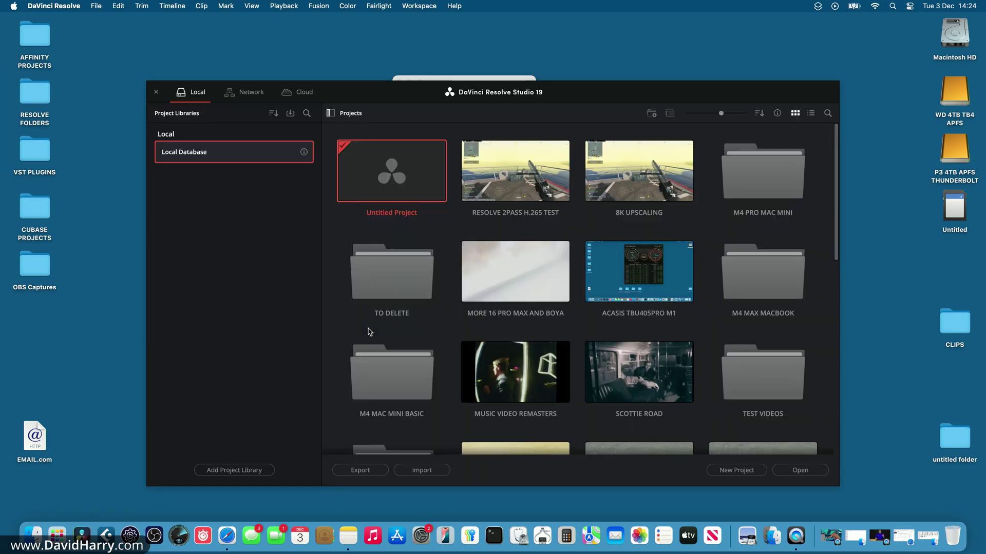
double_click(504, 182)
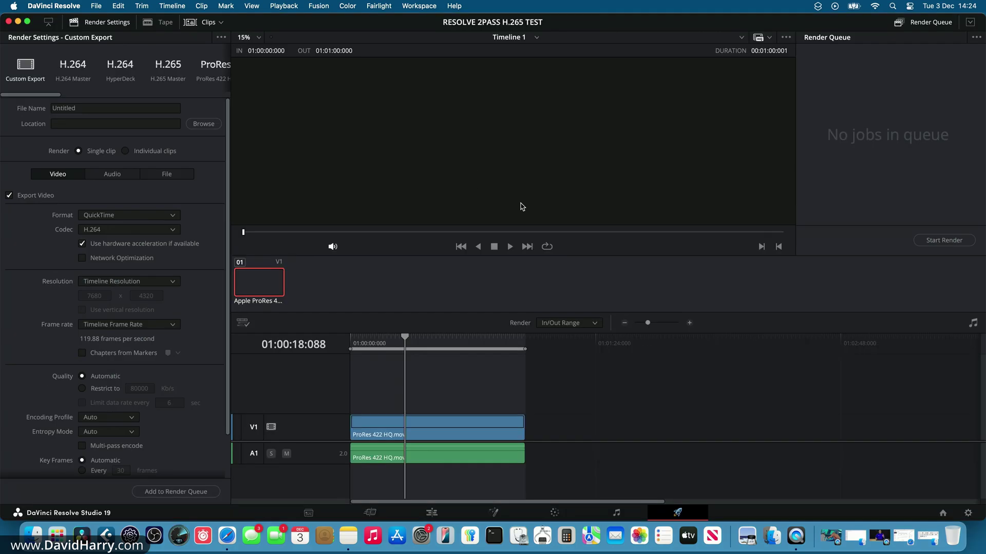
left_click(54, 7)
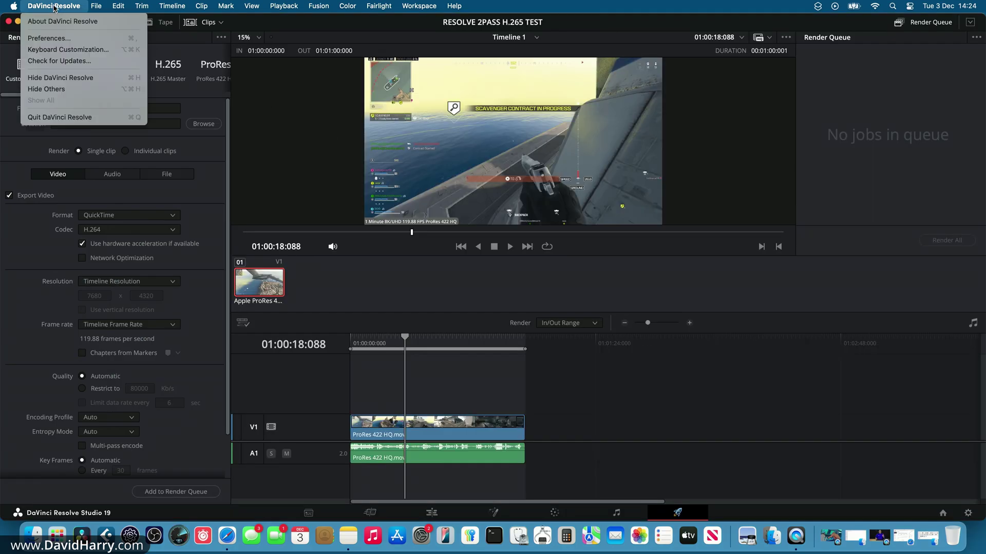
left_click(55, 21)
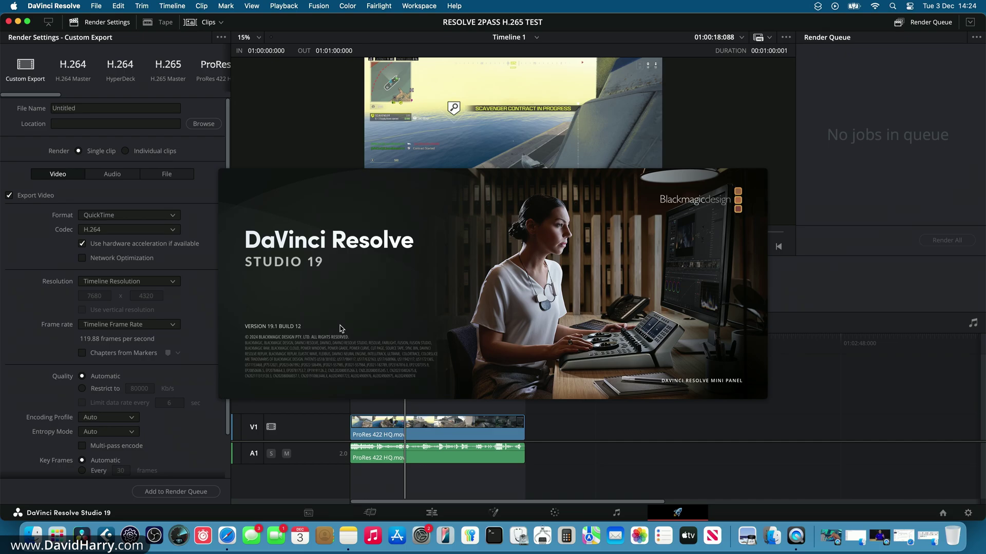
left_click(607, 427)
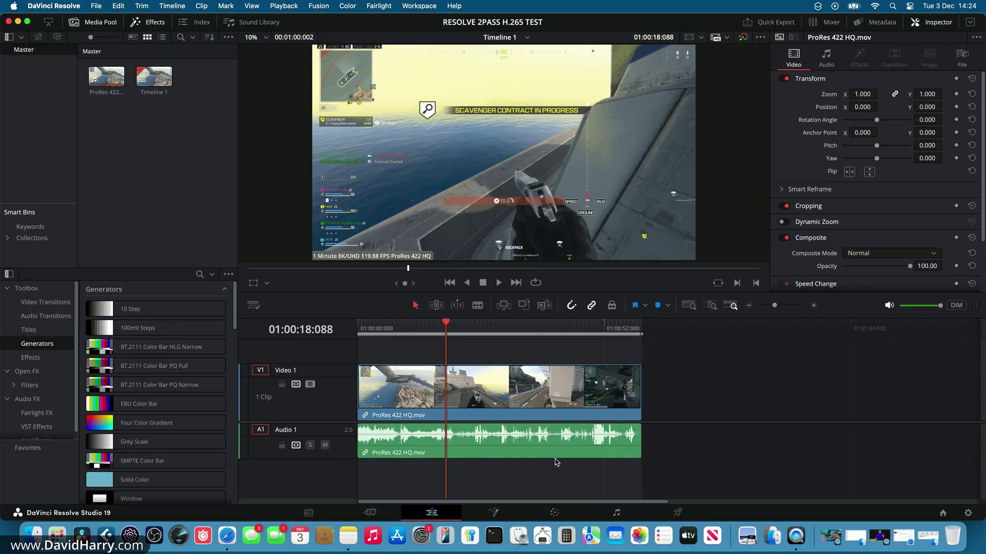
- Inspect the file details of the ProRes 422 HQ.mov timeline clip and the project's master settings on the Edit page
left_click(431, 512)
left_click(524, 394)
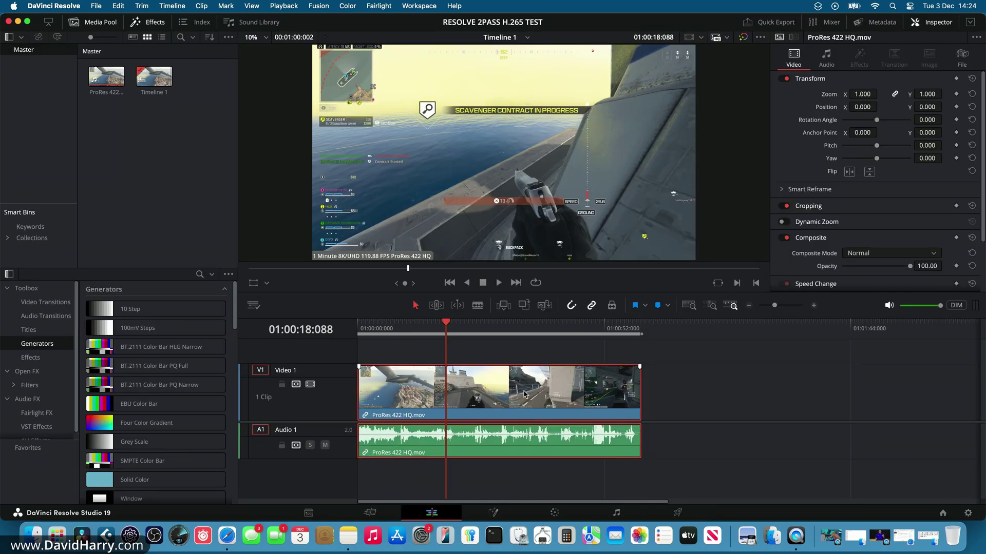
left_click(960, 63)
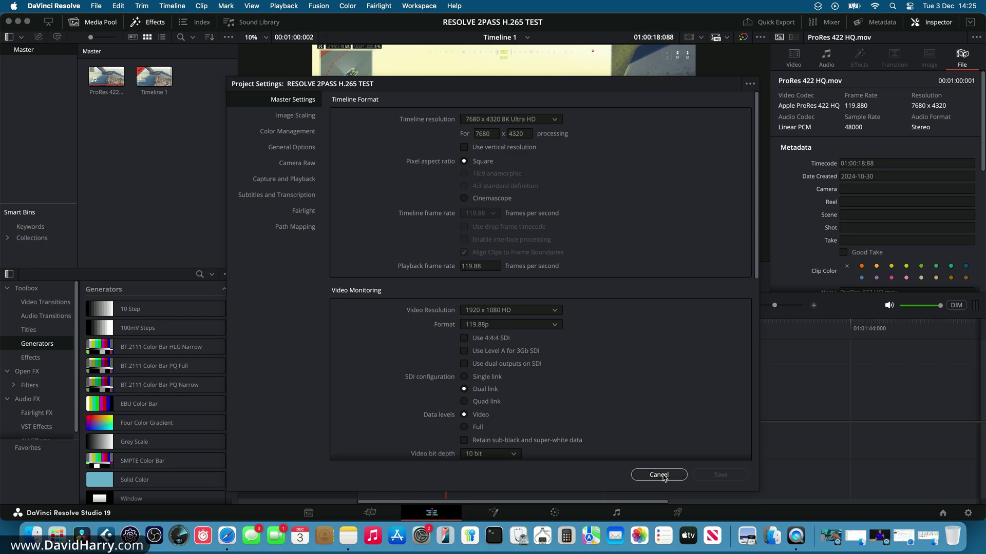
left_click(668, 473)
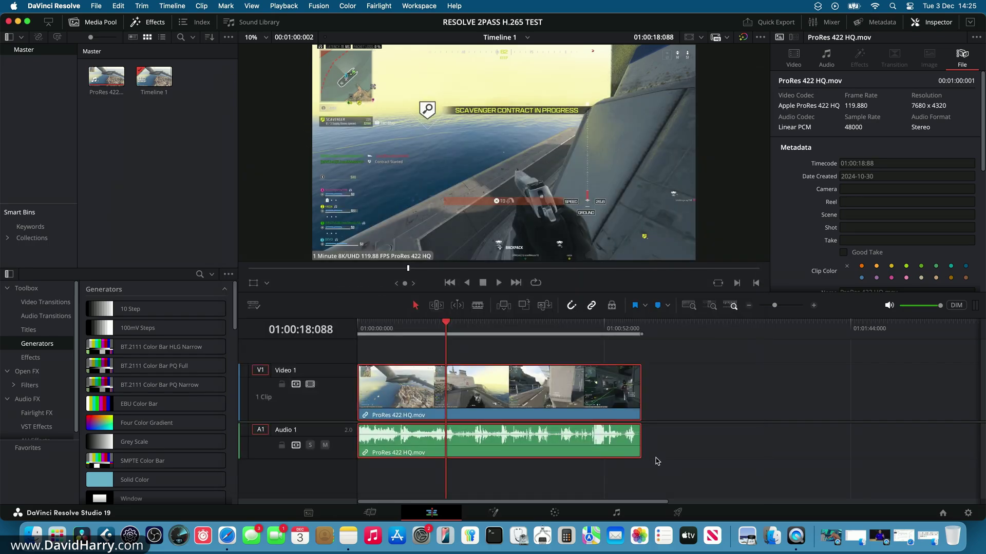
- On the Deliver page, set the Desktop folder as the render location
left_click(677, 513)
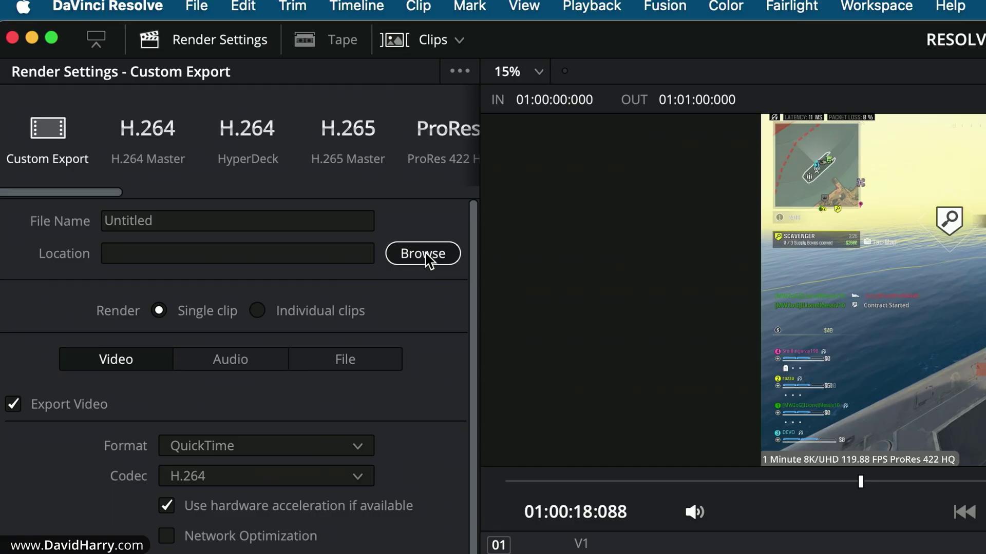
left_click(423, 253)
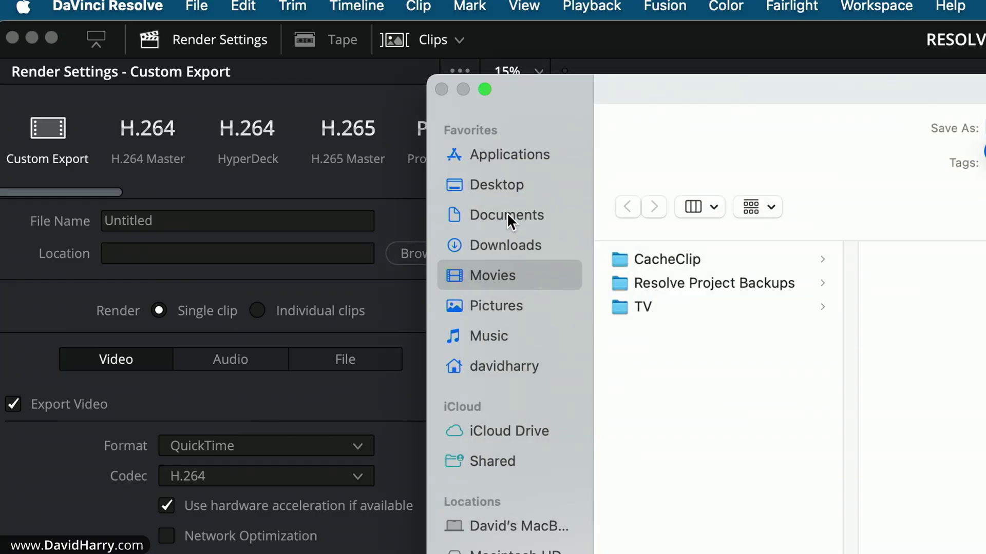
left_click(498, 185)
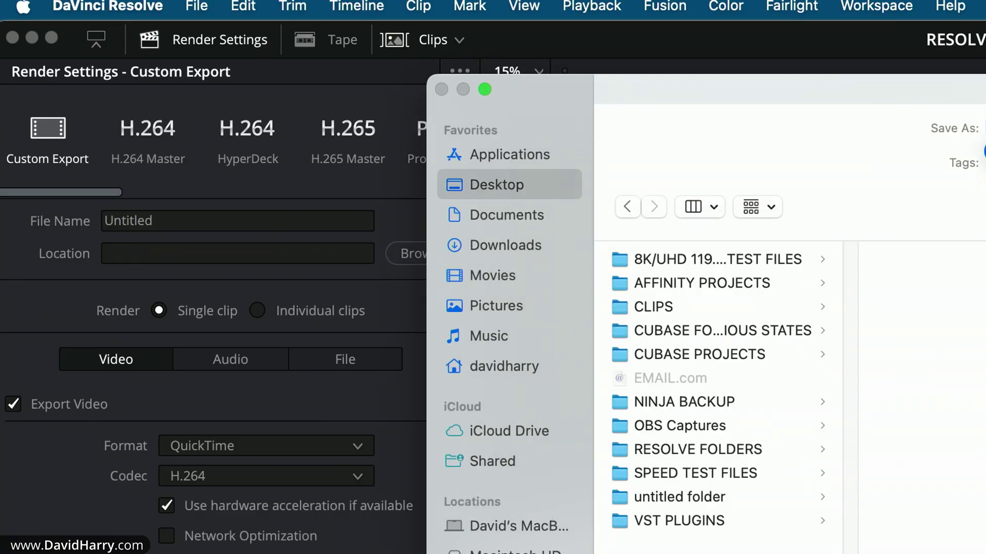
key("Return")
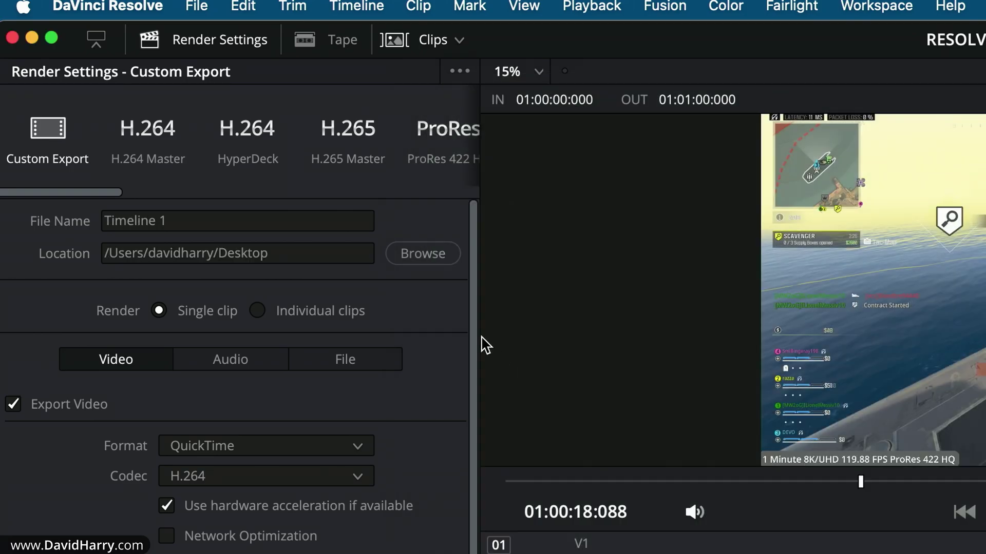
- Apply the H.265 Master render preset and name the output file 19.1
left_click(353, 140)
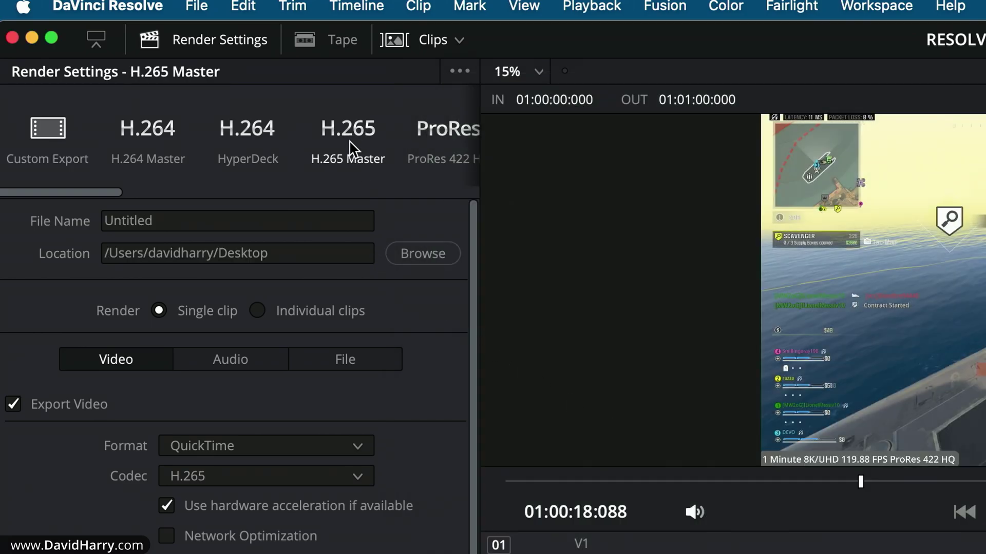
double_click(206, 219)
key("shift")
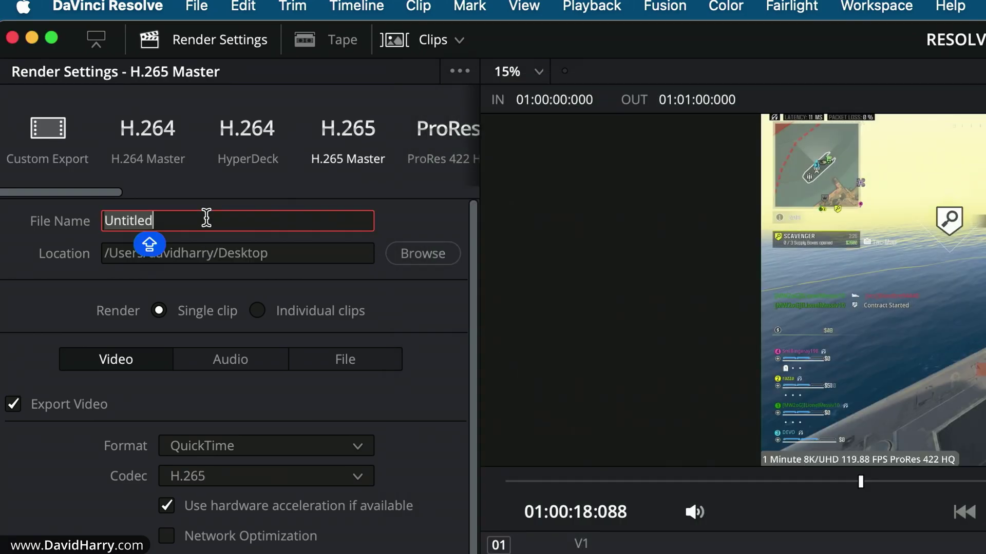
type("19.")
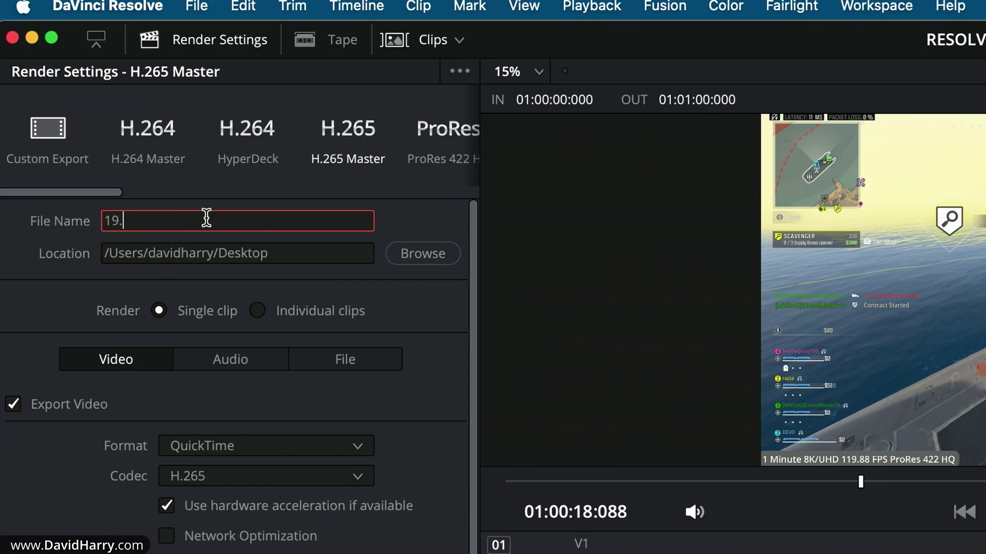
type("1")
key("shift")
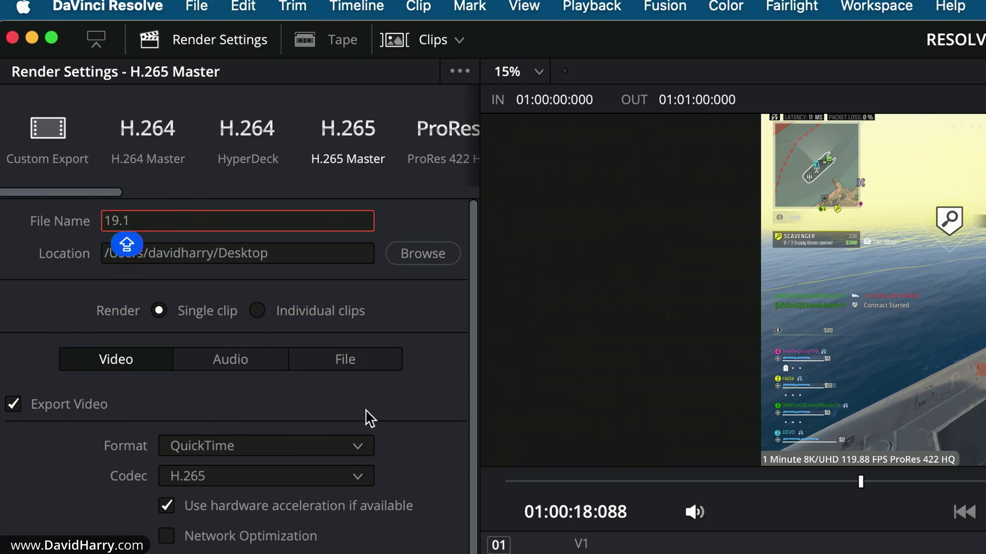
key("Return")
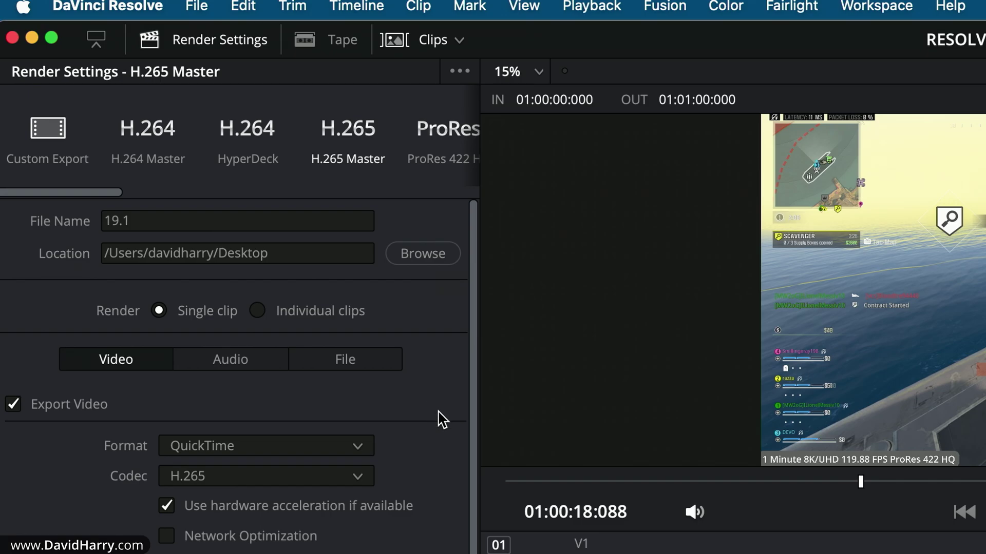
- Turn off Optimize for speed, enable Multi-pass encode, and add the H.265 export to the render queue
scroll(441, 420, "down", 5)
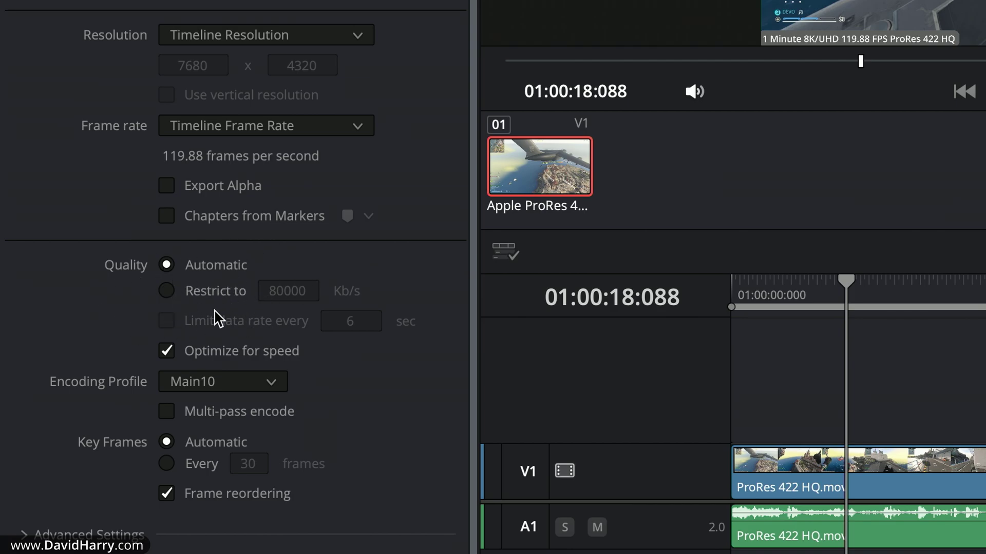
left_click(166, 351)
left_click(166, 412)
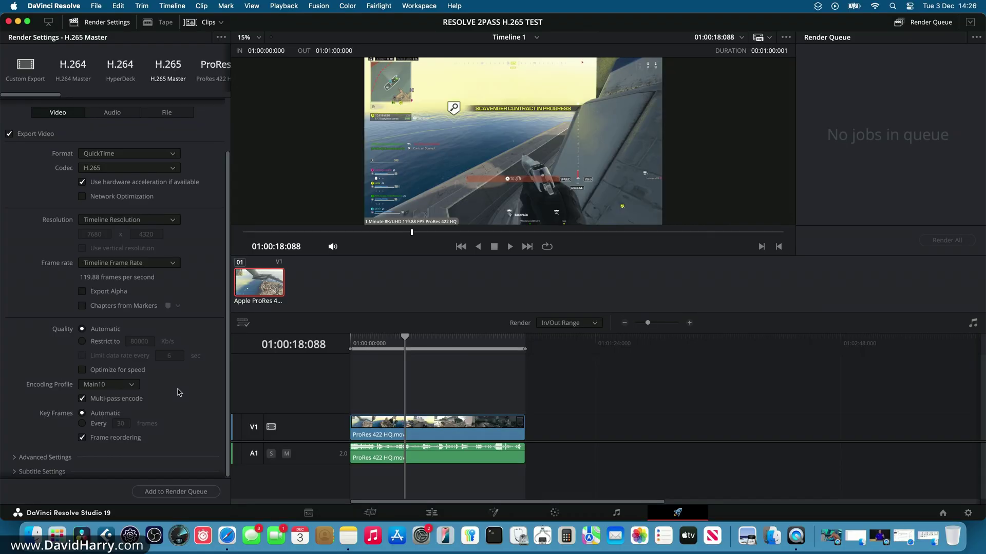
left_click(179, 492)
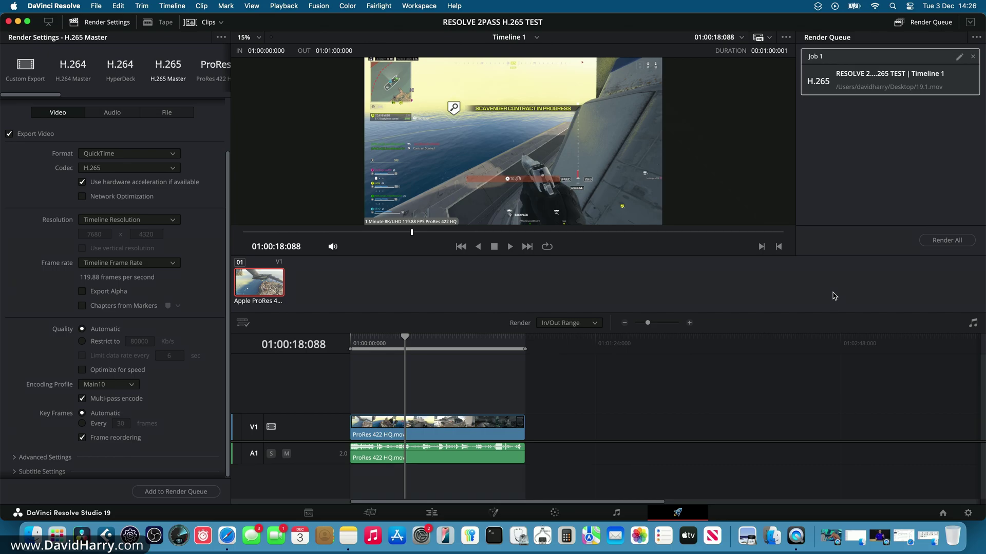
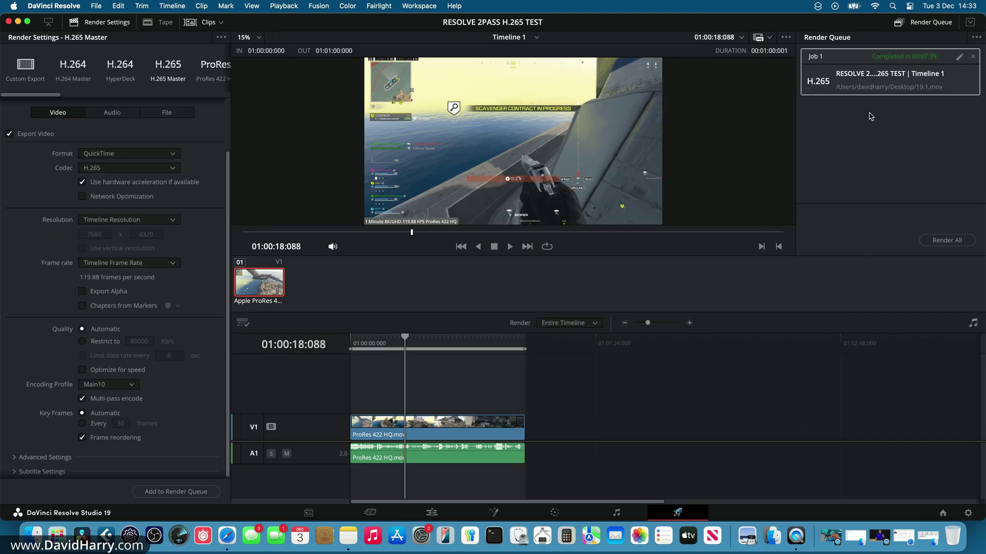
- Close Resolve and the Mac information window, and play back part of the exported 19.1 video from the desktop
left_click(9, 22)
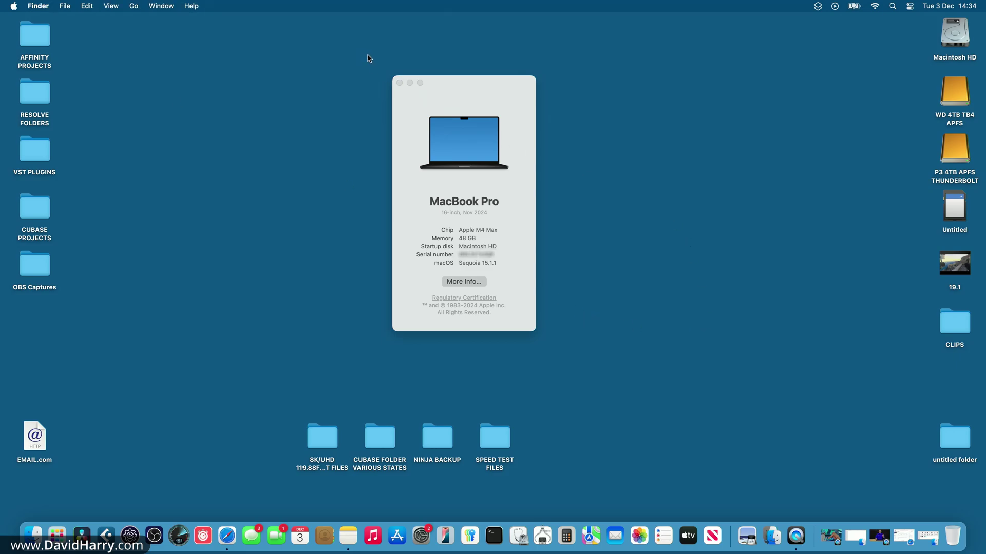
left_click(400, 83)
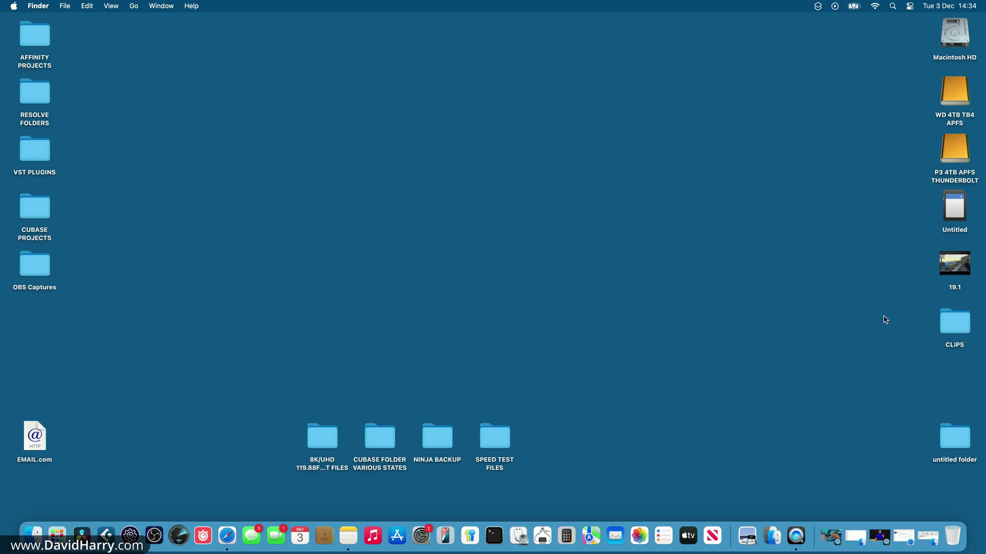
double_click(948, 272)
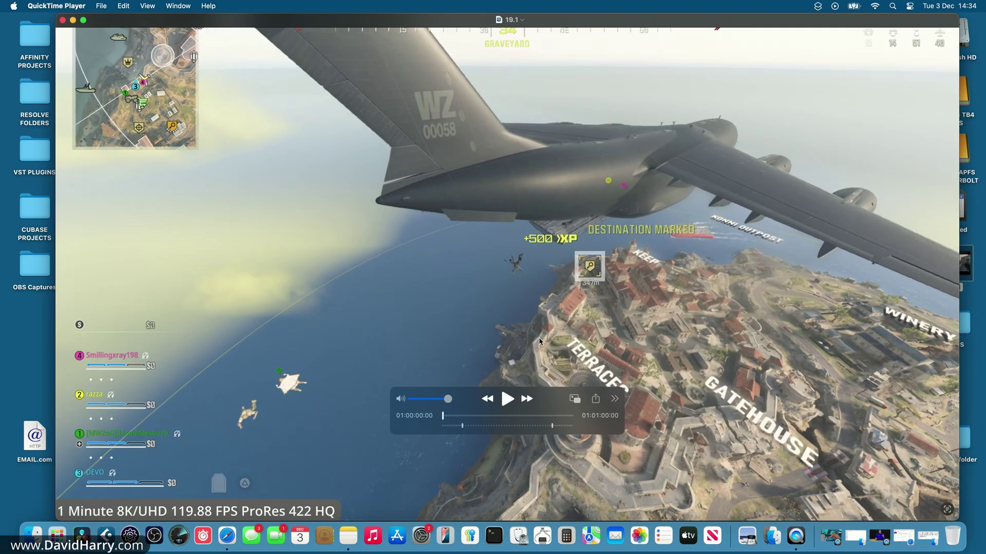
left_click(507, 399)
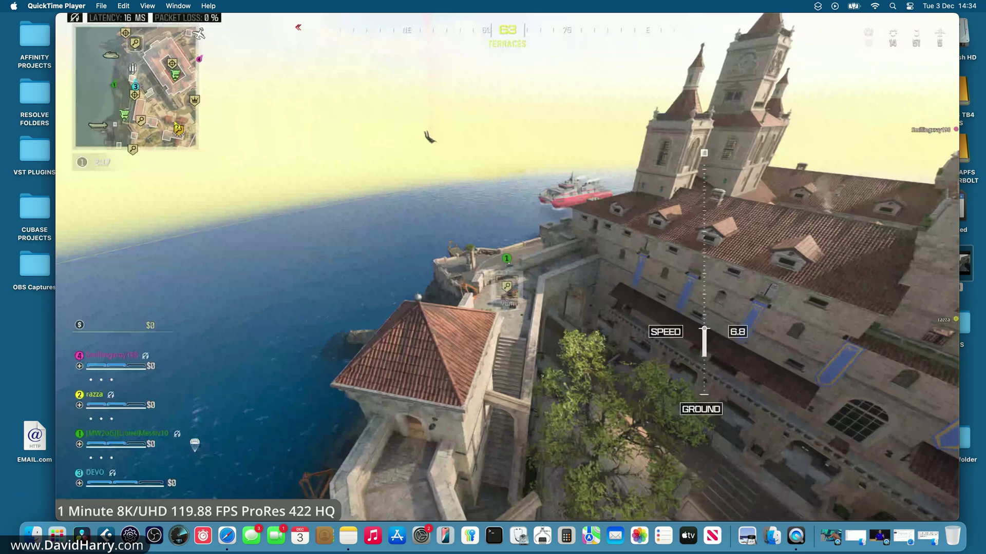
mouse_move(532, 314)
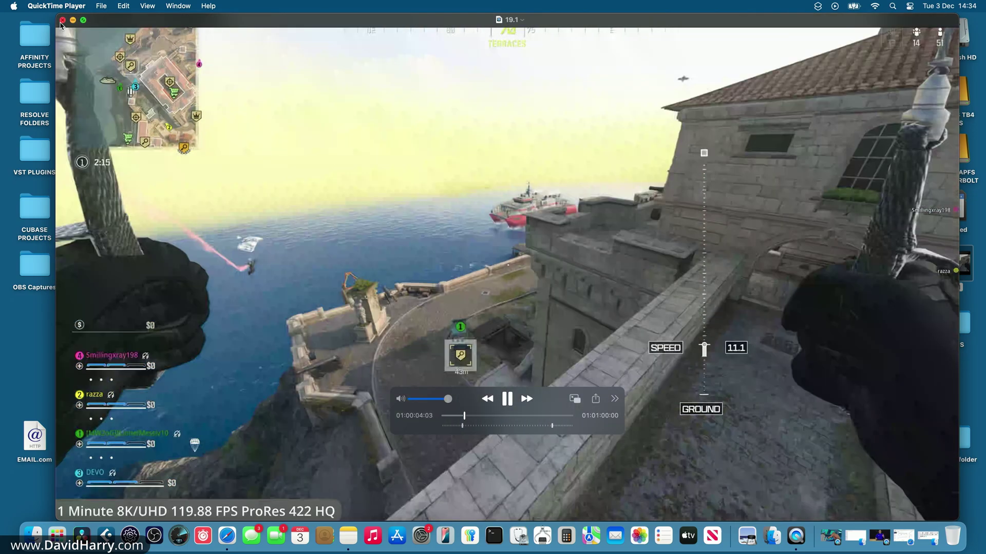
left_click(62, 20)
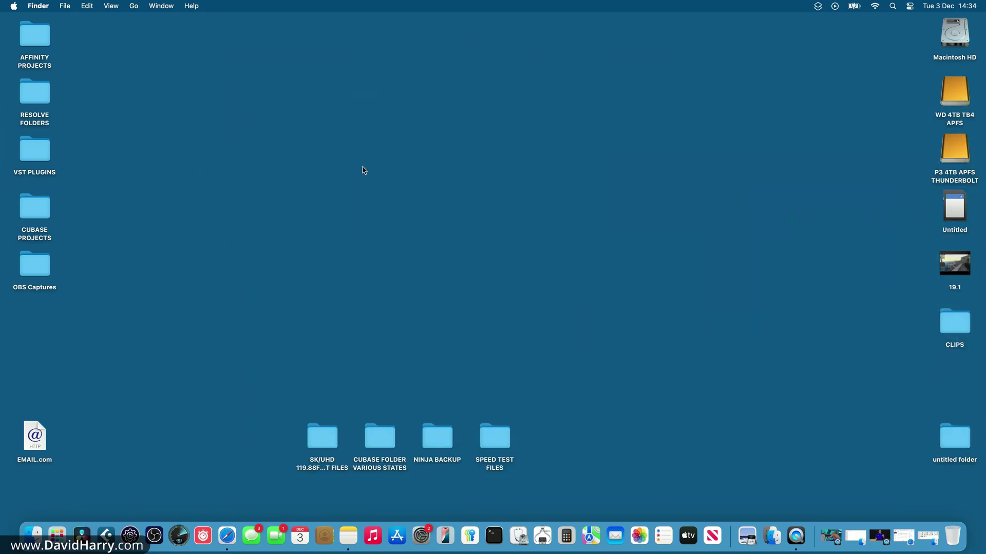
- Install the Resolve update from DaVinci_Resolve_Studio_19.1.1_Mac.dmg in the Downloads folder
double_click(955, 34)
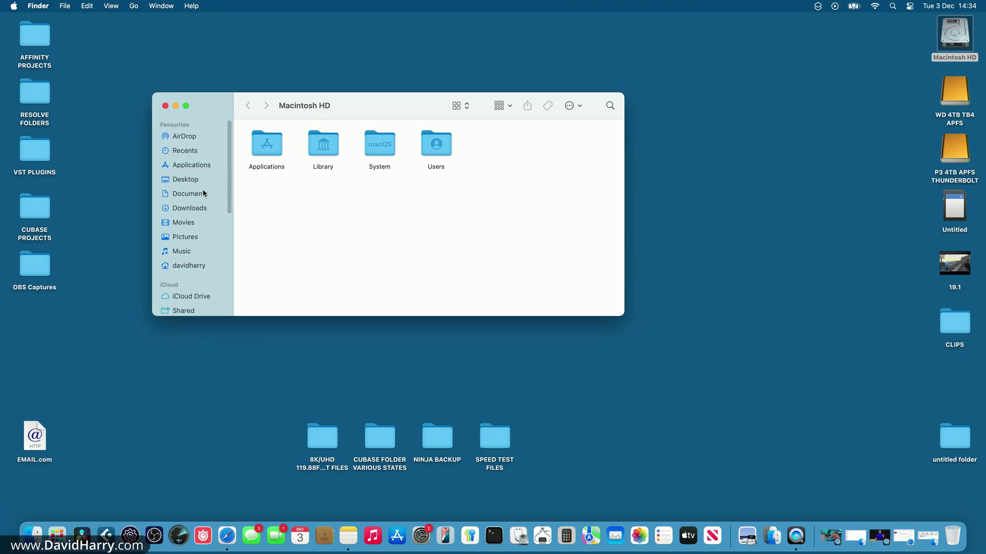
left_click(194, 209)
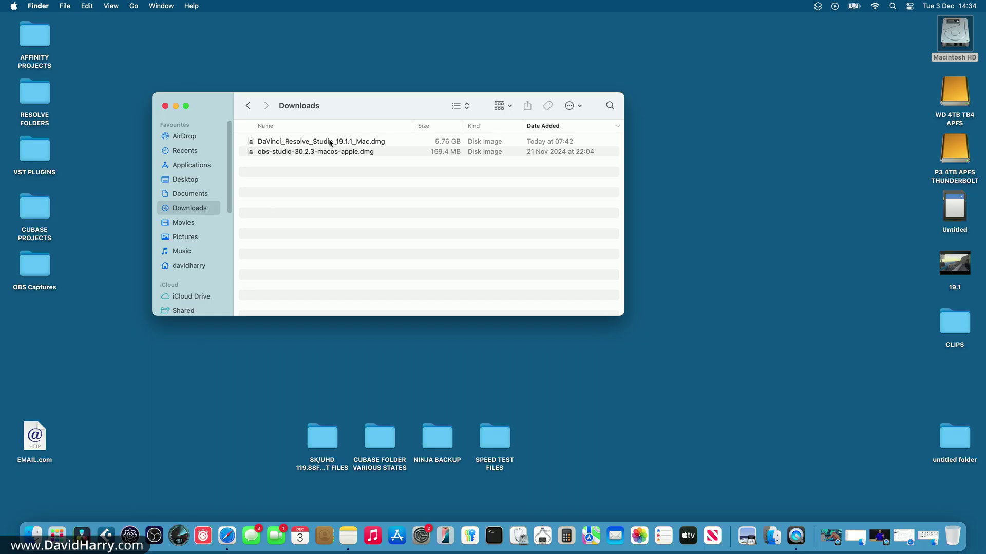
double_click(306, 145)
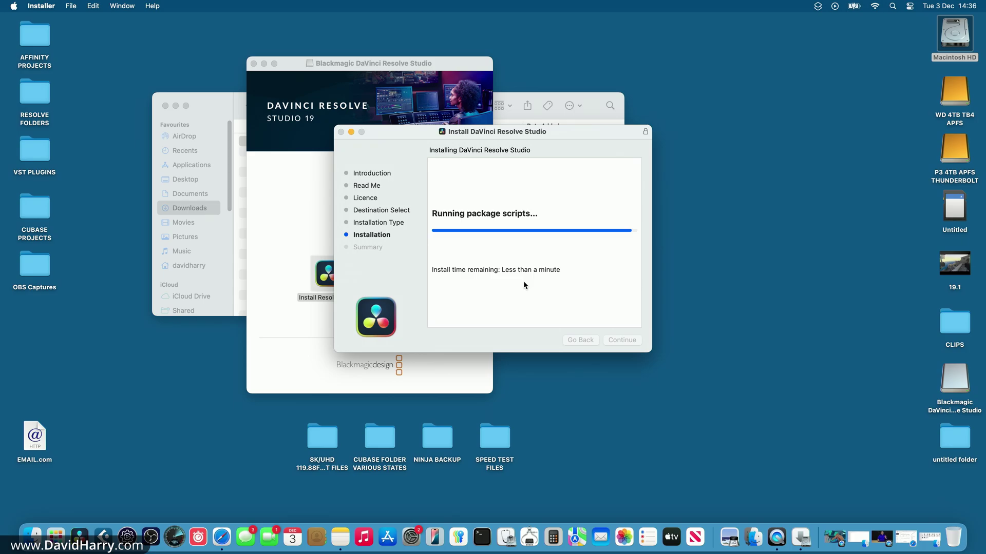
left_click(475, 287)
left_click_drag(352, 102, 452, 142)
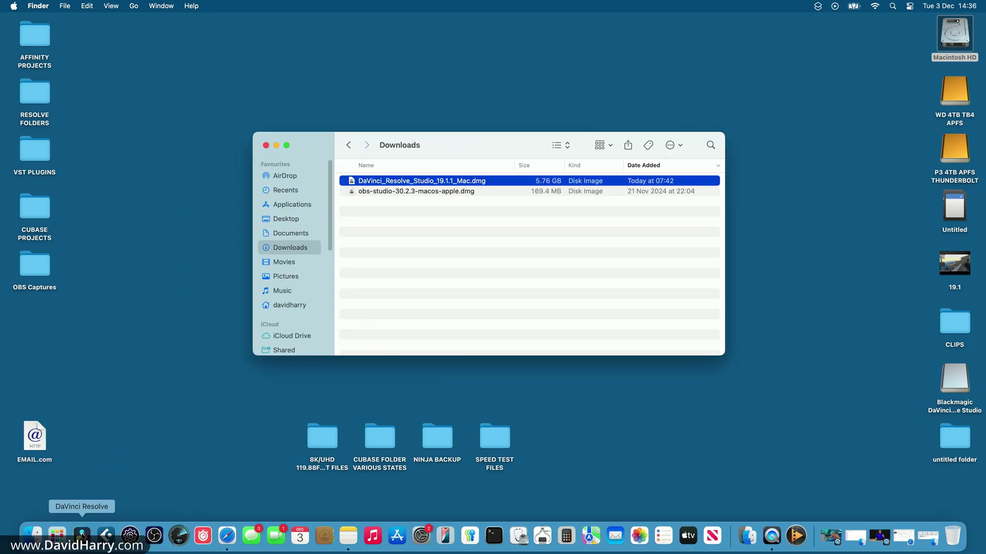
- Relaunch DaVinci Resolve, reopen the RESOLVE 2PASS H.265 TEST project and check the updated program version
left_click(82, 535)
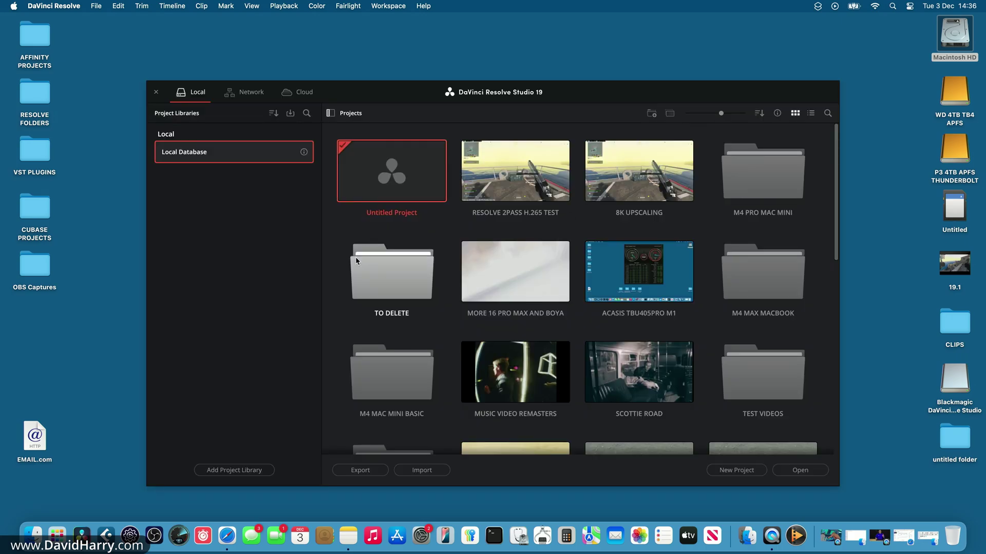
double_click(496, 190)
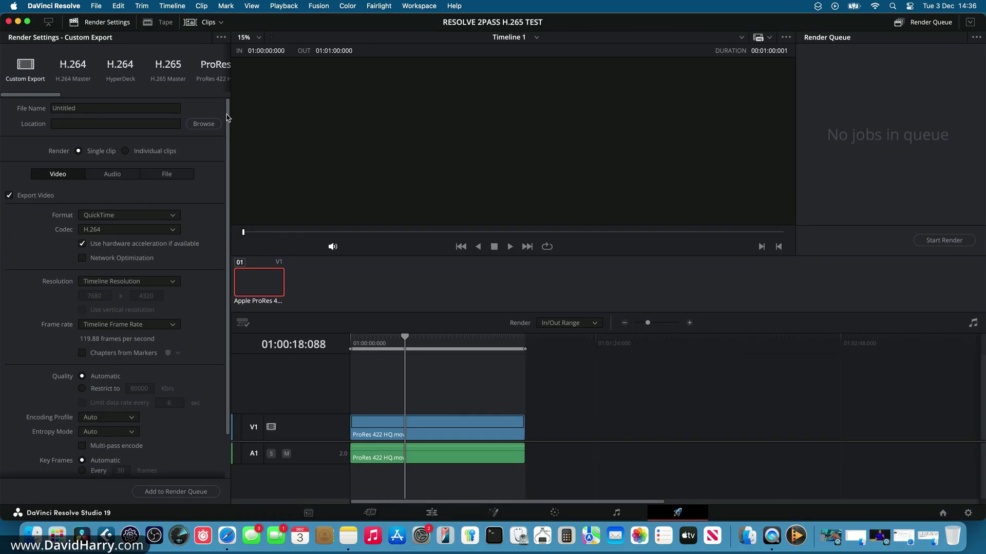
left_click(52, 8)
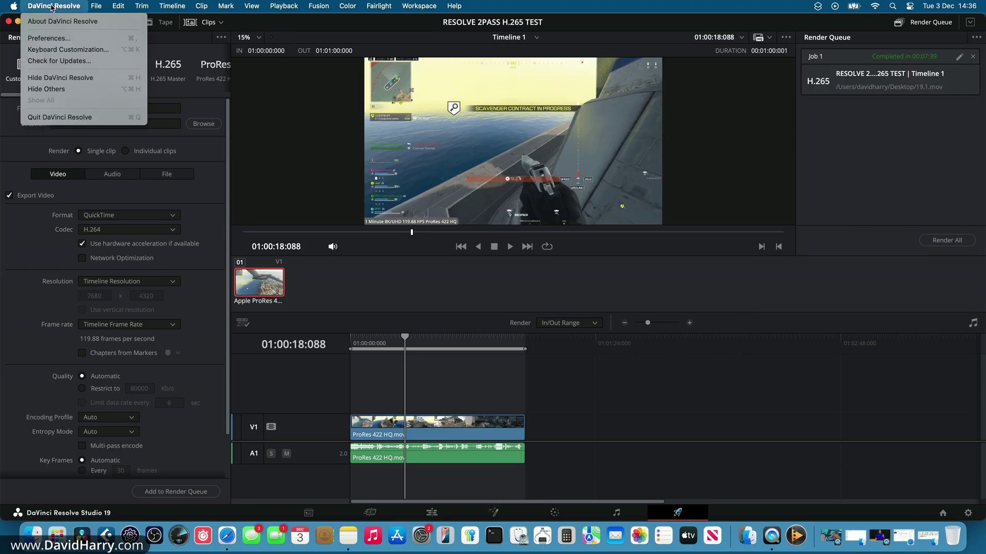
left_click(48, 22)
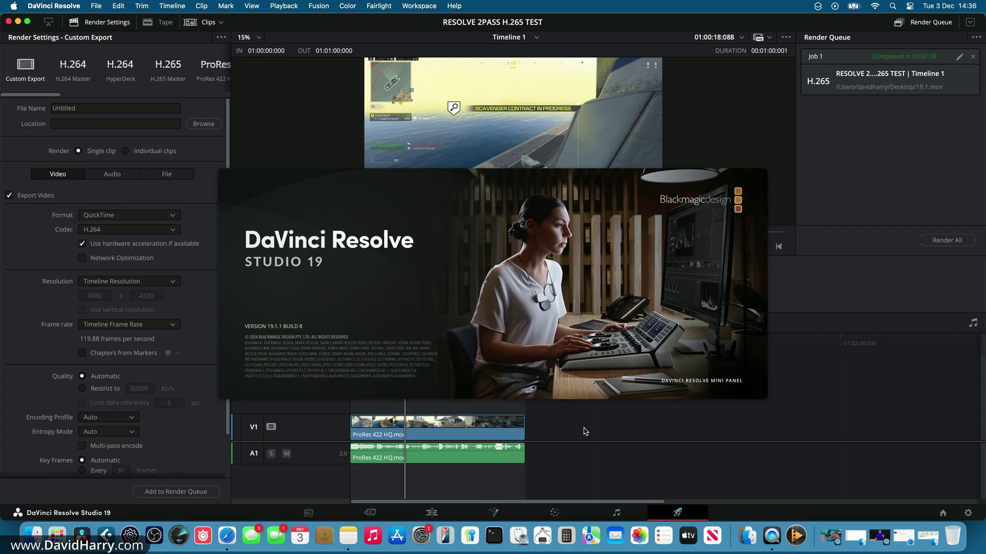
- Dismiss the version splash and check the file details of ProRes 422 HQ.mov and the project's master settings
left_click(585, 431)
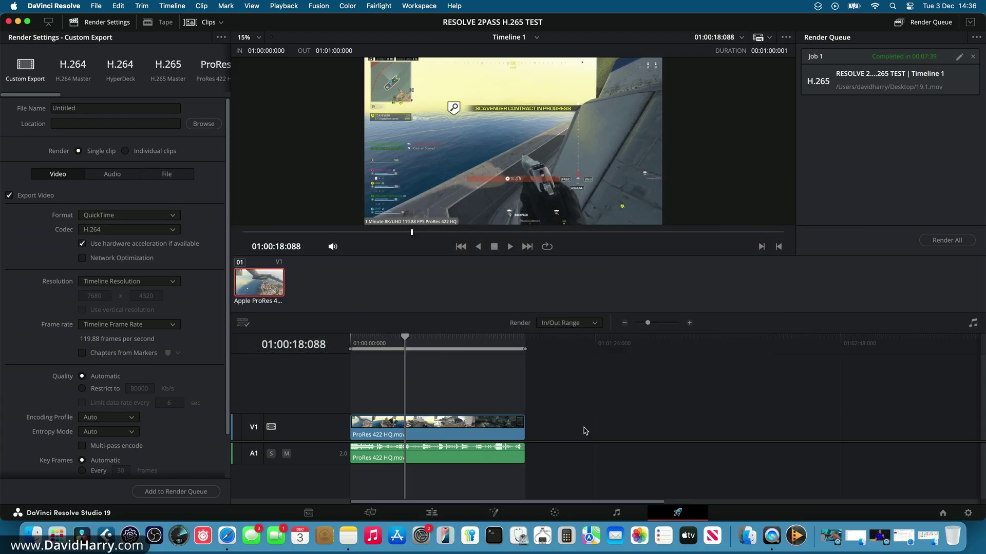
left_click(474, 422)
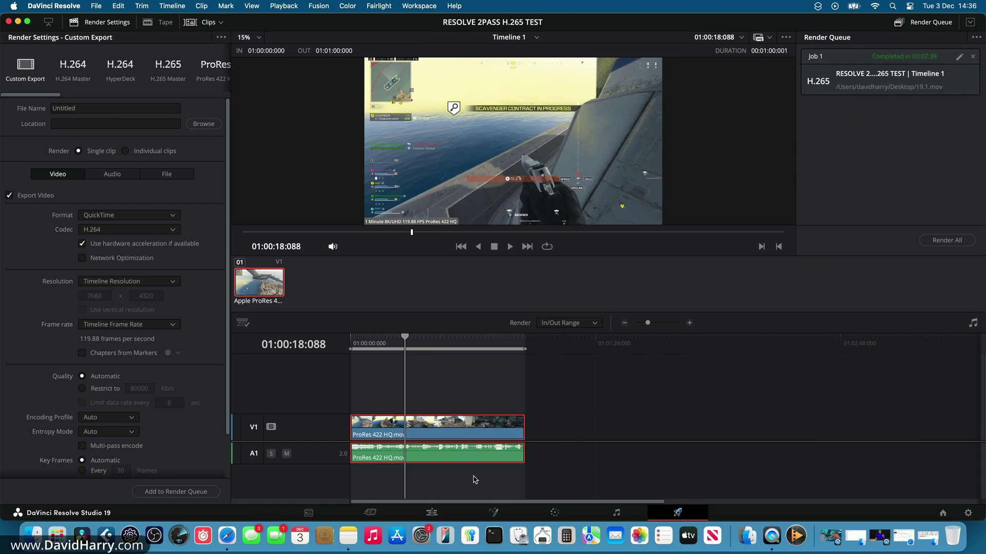
left_click(434, 514)
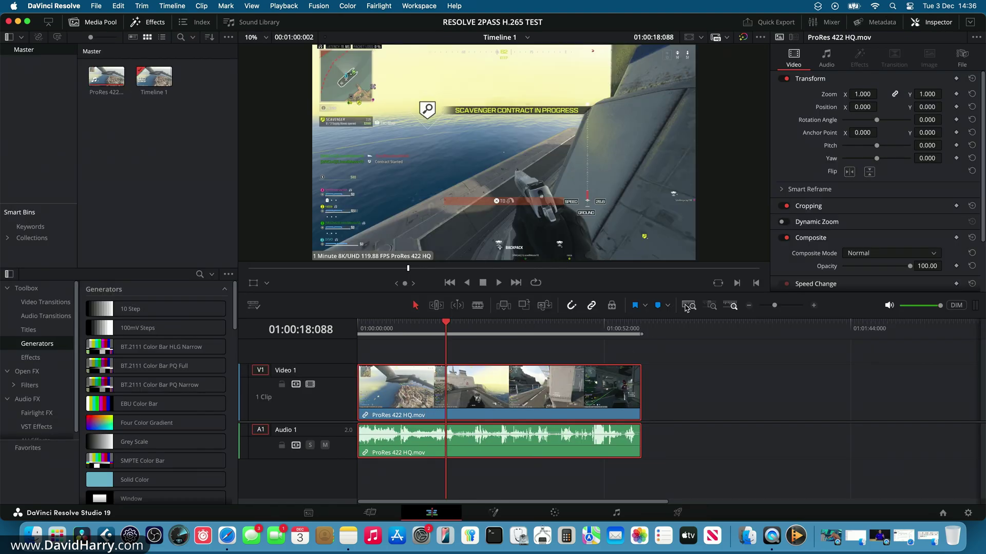
left_click(959, 59)
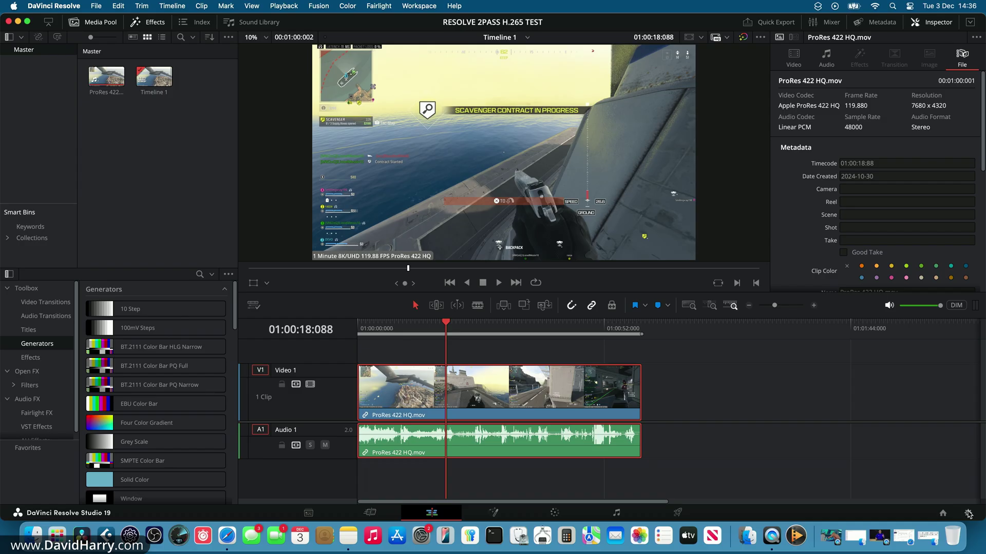
key("shift+9")
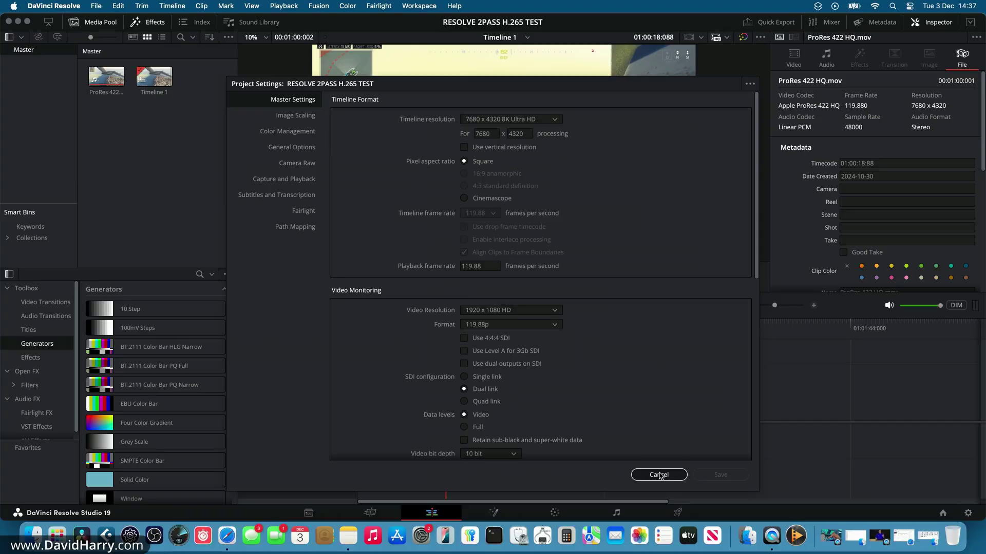
left_click(660, 474)
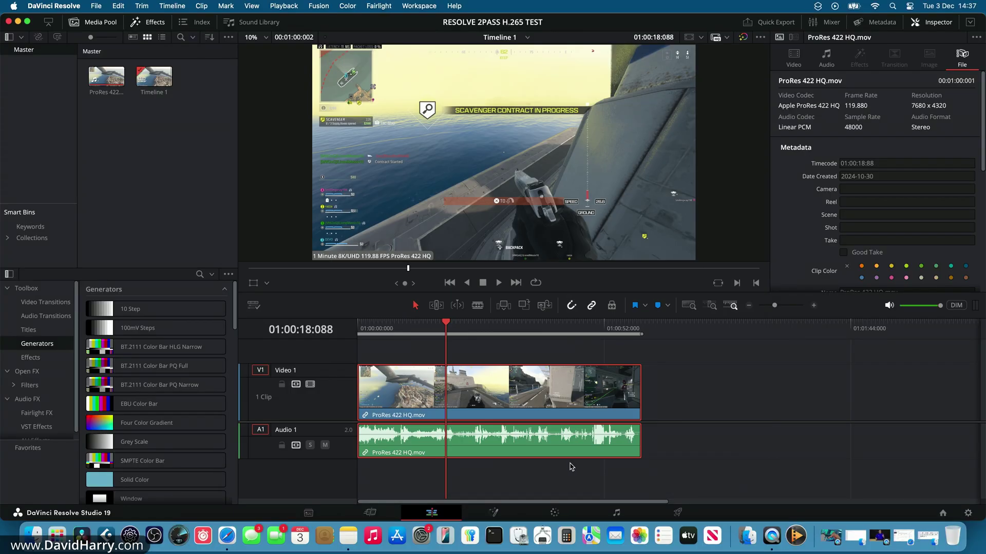
- Return to the Deliver page and set the render location to the Desktop folder
left_click(553, 513)
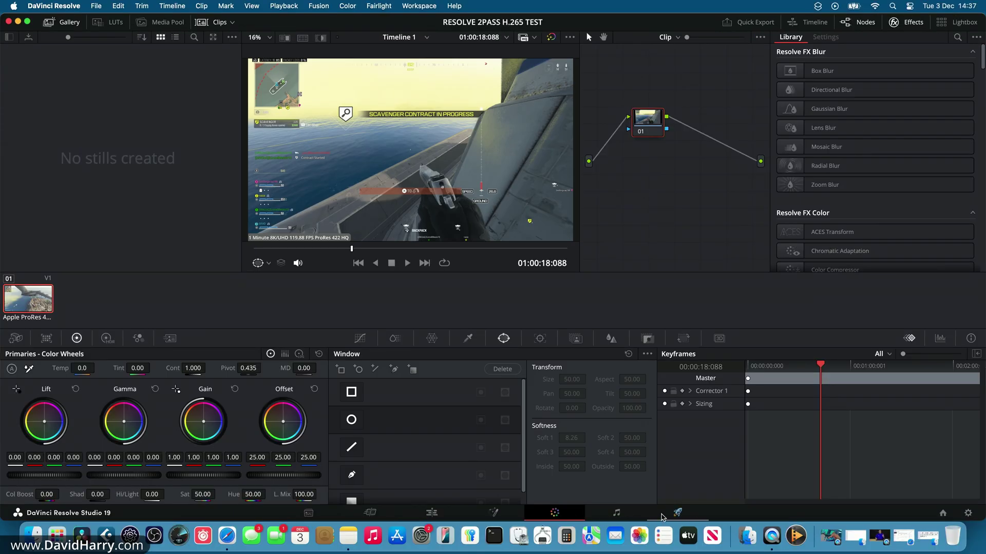
left_click(677, 512)
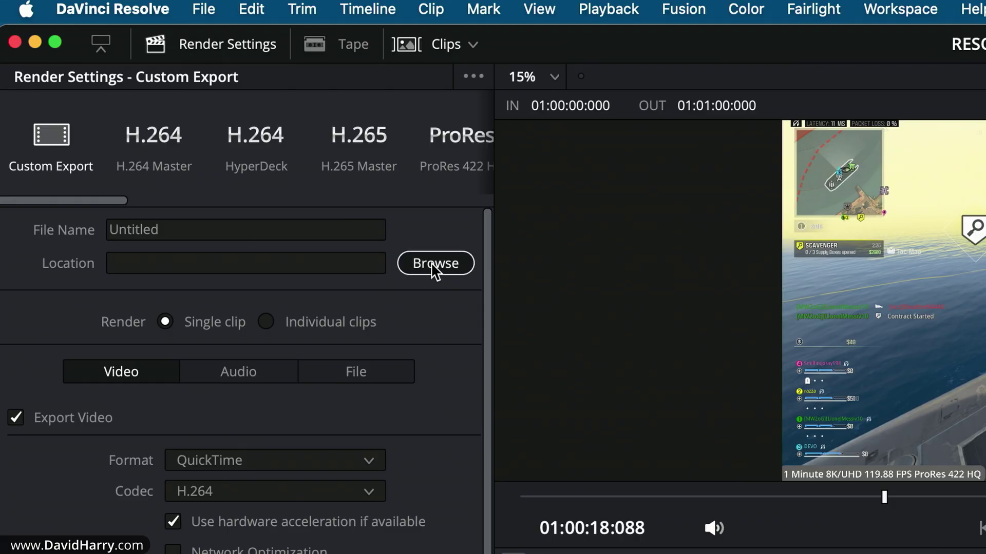
left_click(434, 263)
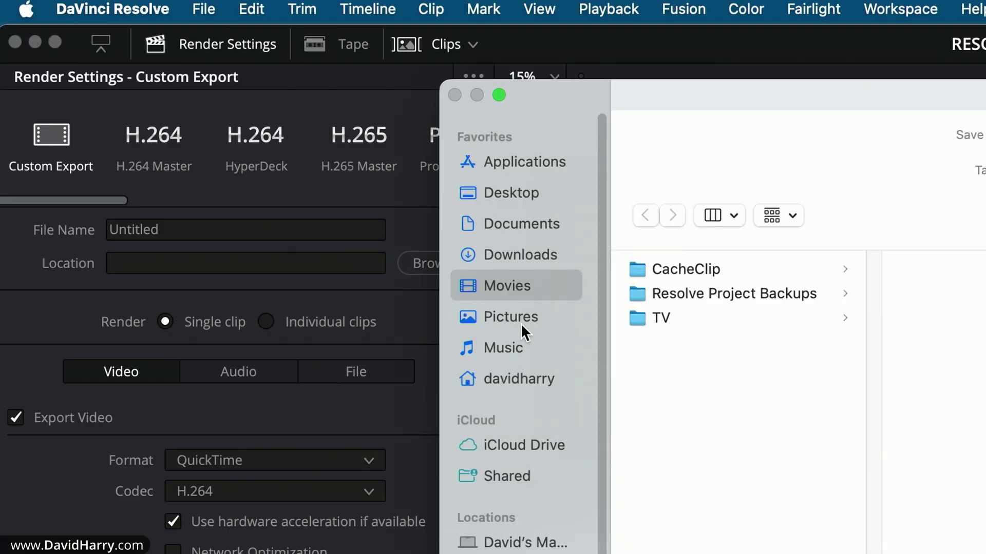
left_click(511, 194)
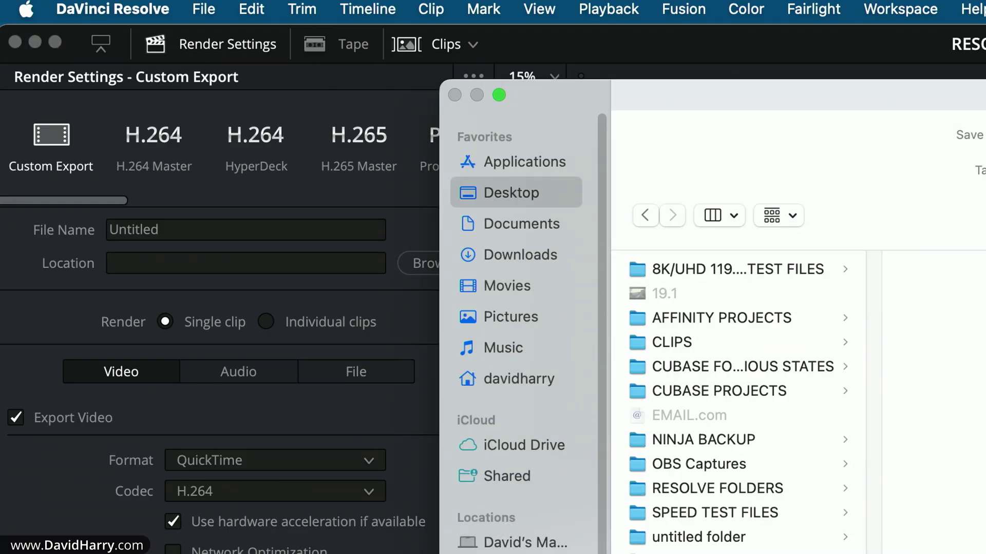
key("Return")
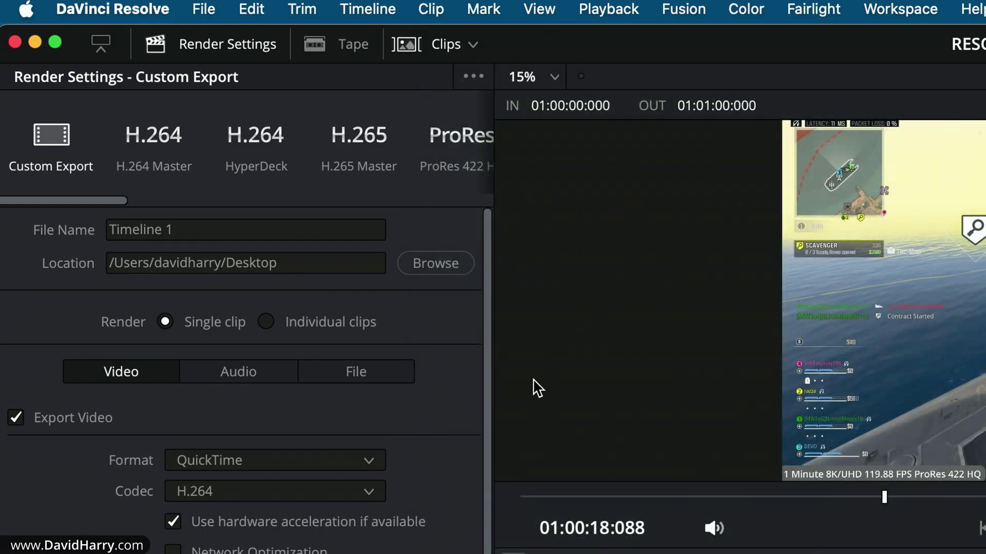
- Choose the H.265 Master preset and name the export file 19.1.1
left_click(354, 141)
left_click(194, 226)
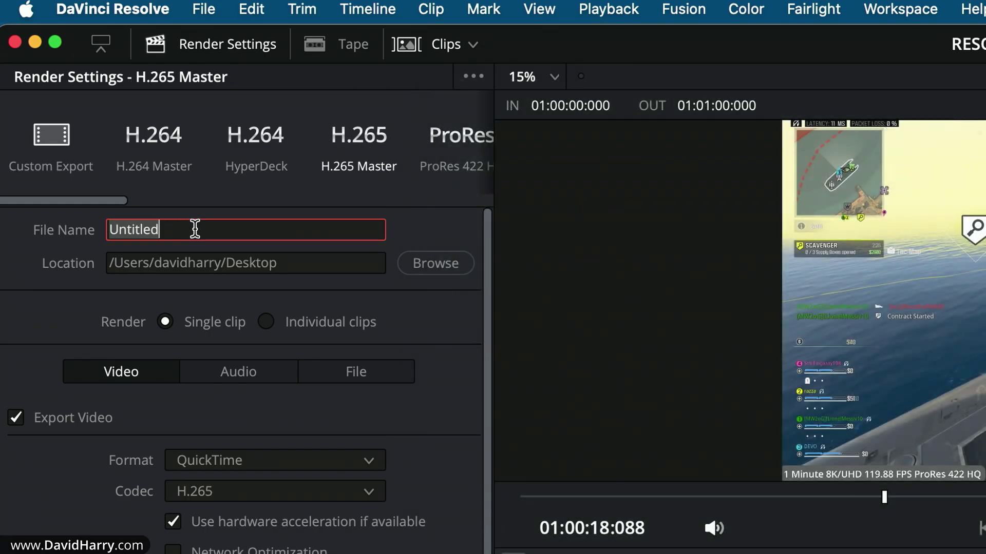
type("19.1.1")
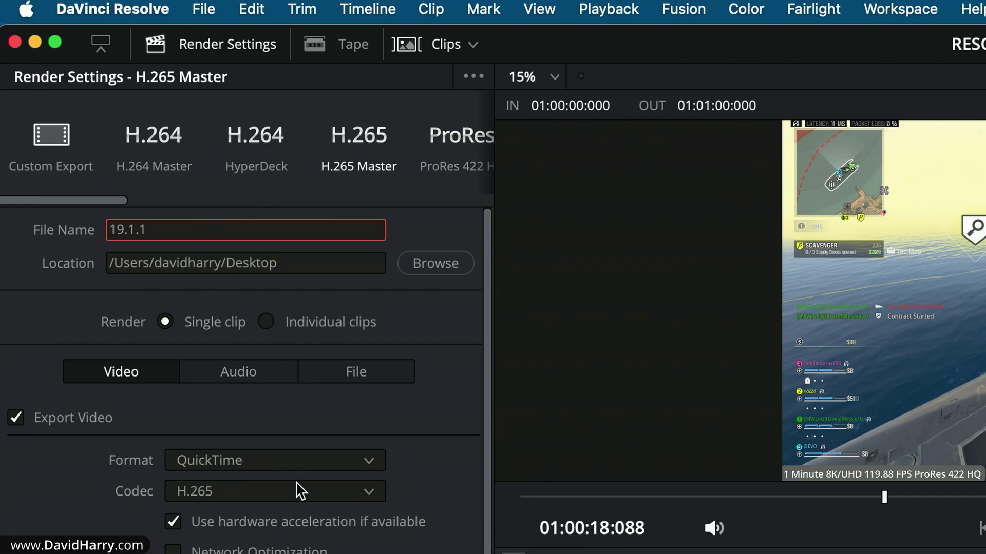
- Turn off Optimize for speed, enable Multi-pass encode, and render the 19.1.1 export through the render queue
scroll(242, 380, "down", 3)
scroll(241, 380, "down", 3)
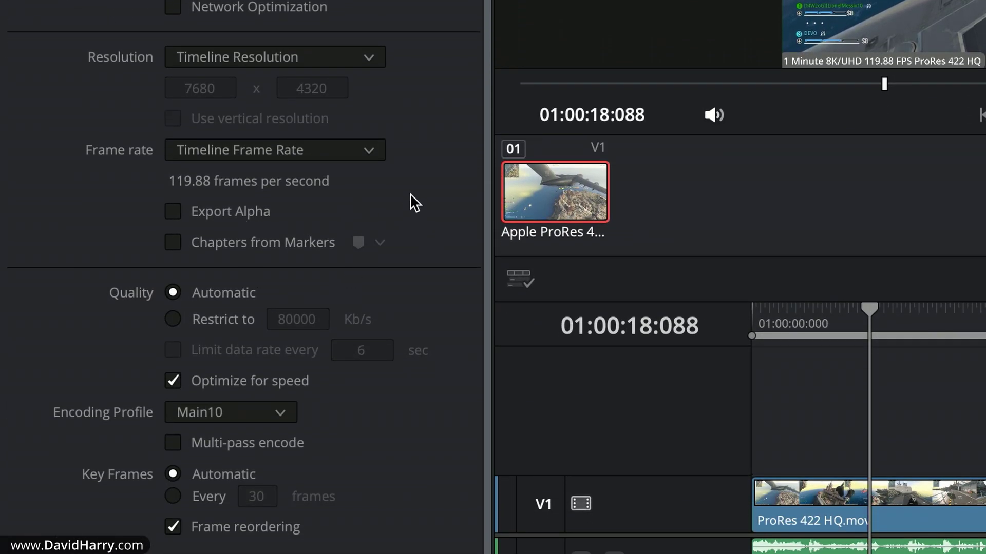
scroll(435, 207, "down", 1)
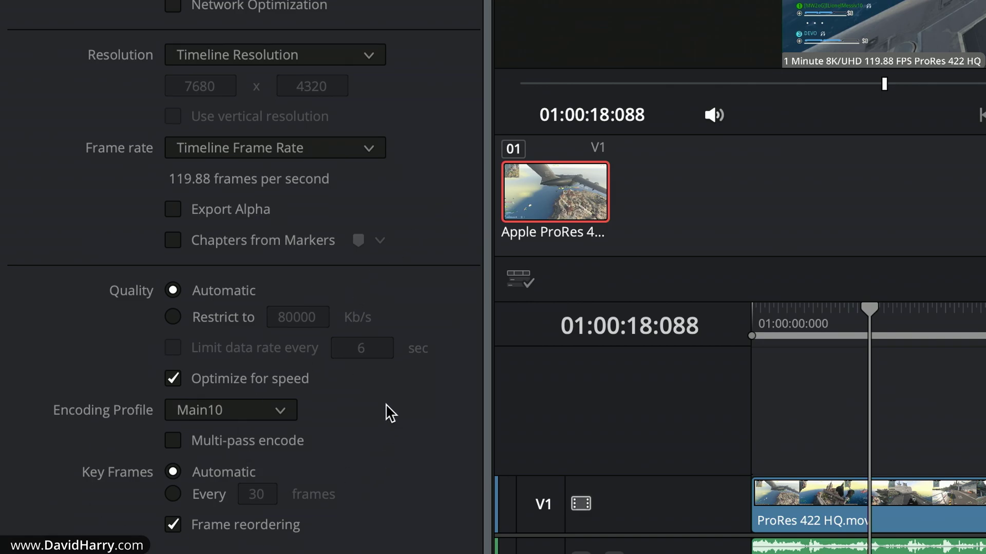
left_click(175, 377)
left_click(173, 442)
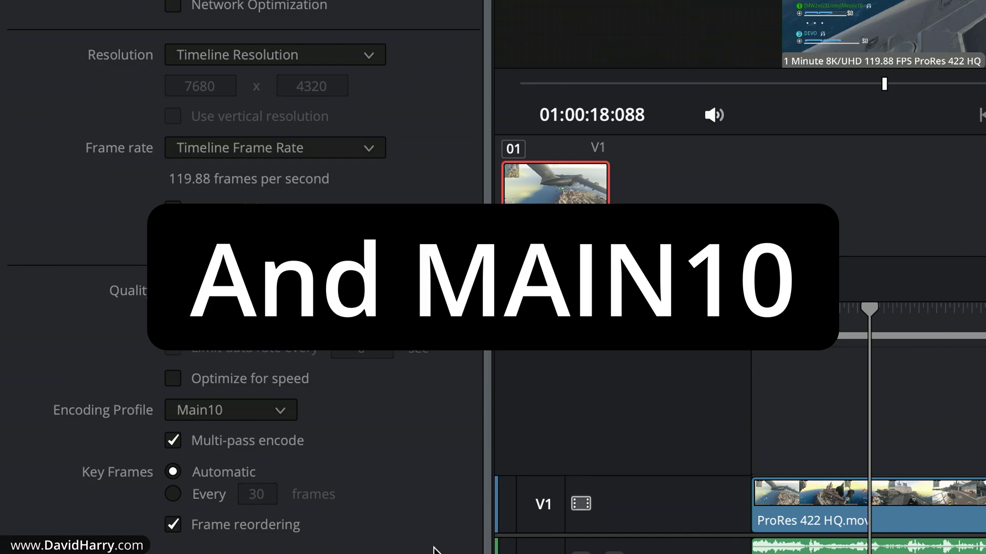
left_click(176, 492)
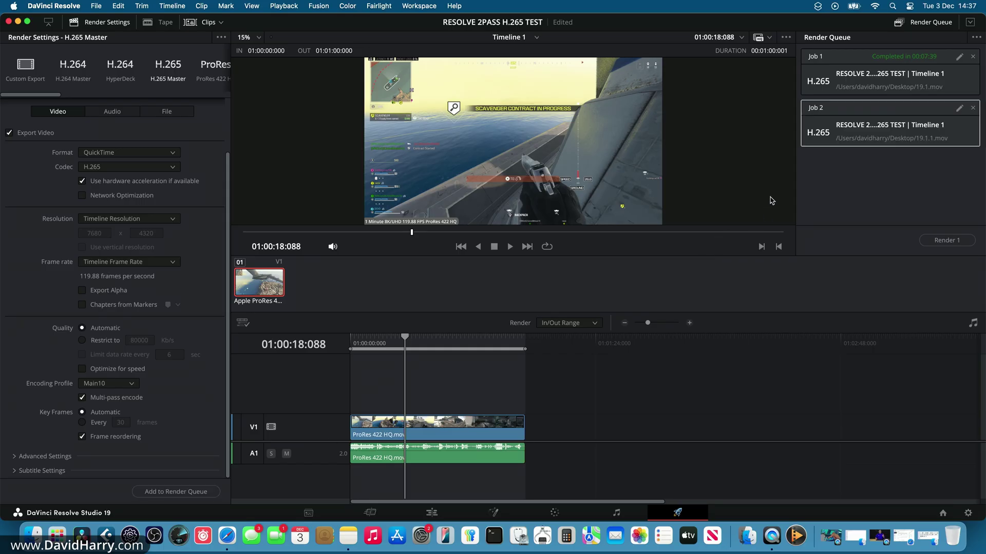
left_click(943, 241)
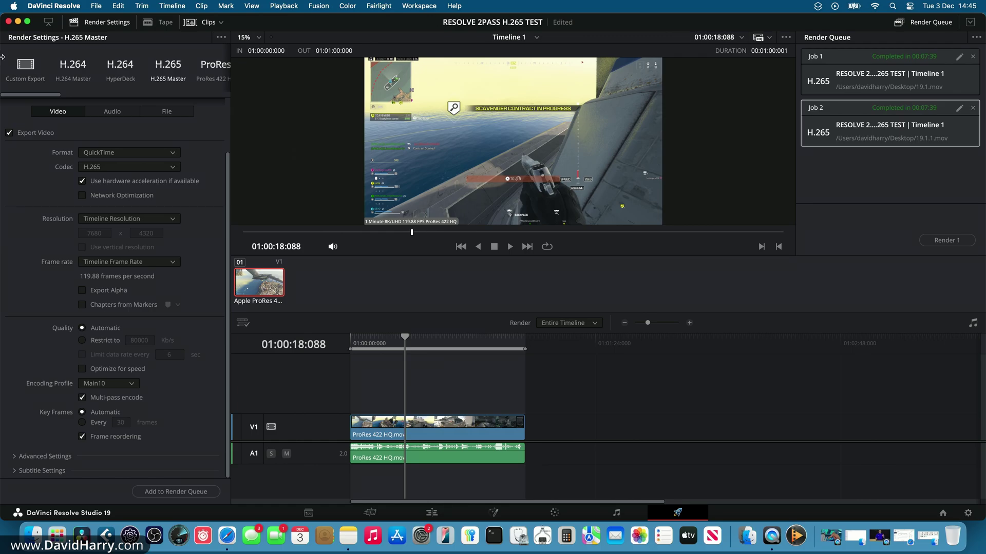
- Close the Resolve and Downloads windows and open the exported 19.1.1 video from the desktop in QuickTime Player
left_click(9, 22)
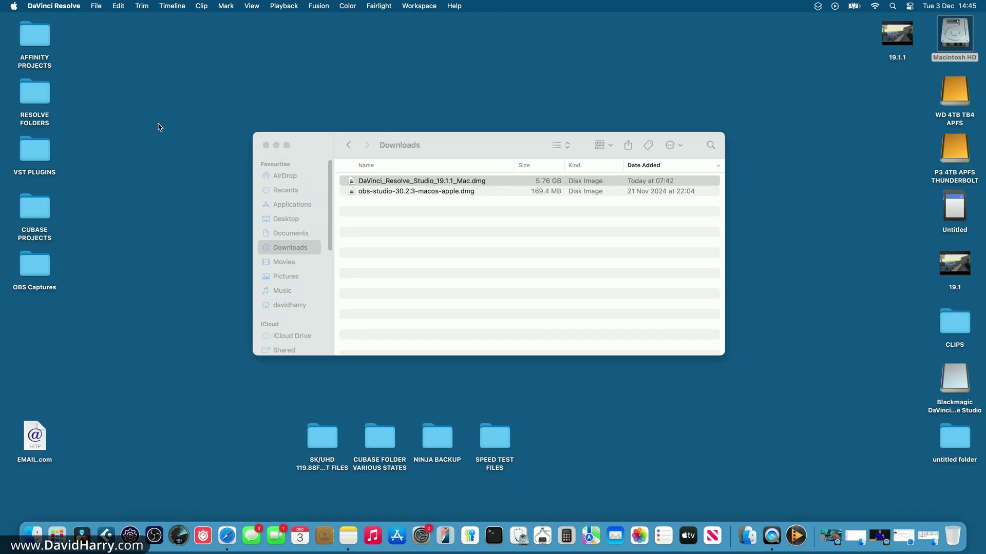
left_click(266, 146)
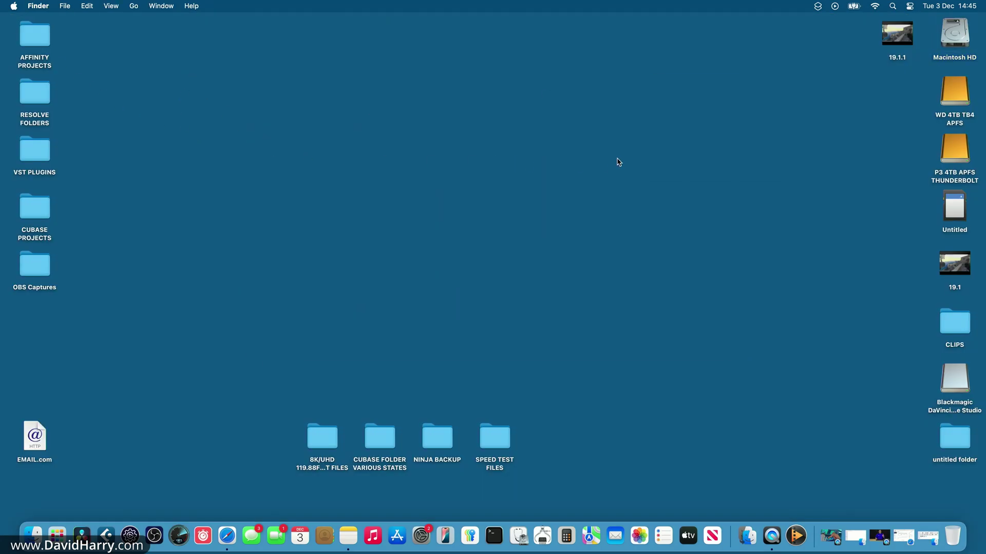
double_click(890, 50)
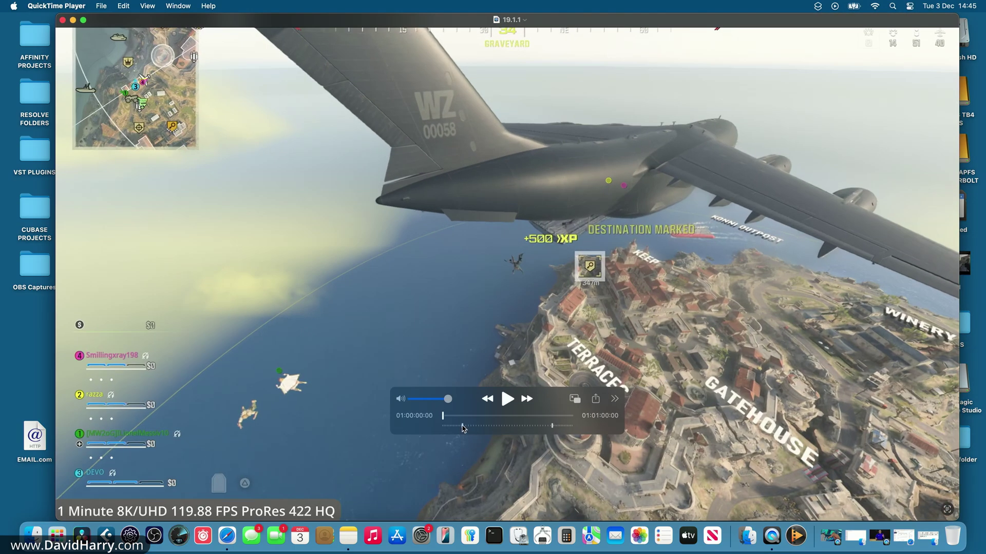
- Scrub through the 19.1.1 video and play back several parts of it to examine the picture quality
left_click_drag(464, 428, 568, 428)
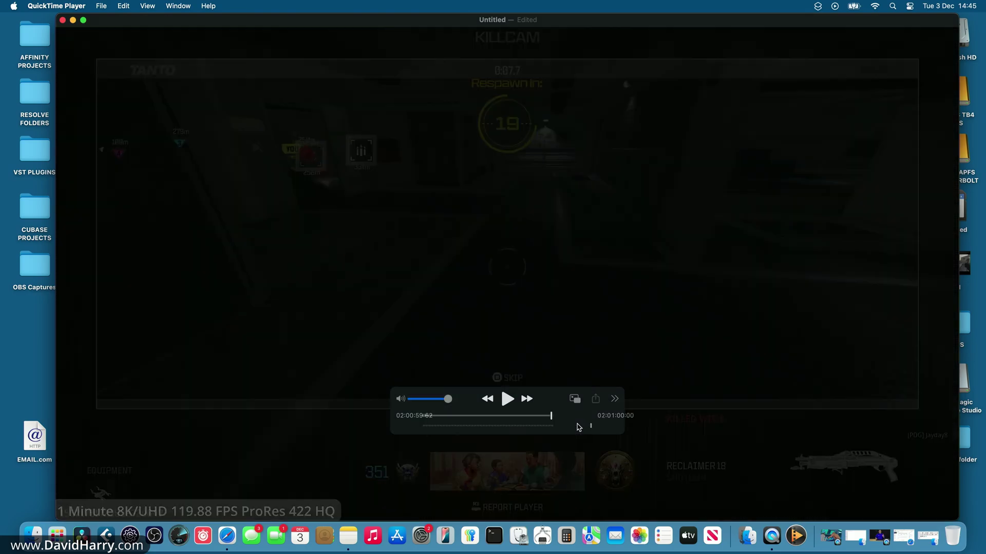
left_click_drag(567, 425, 420, 424)
left_click(507, 399)
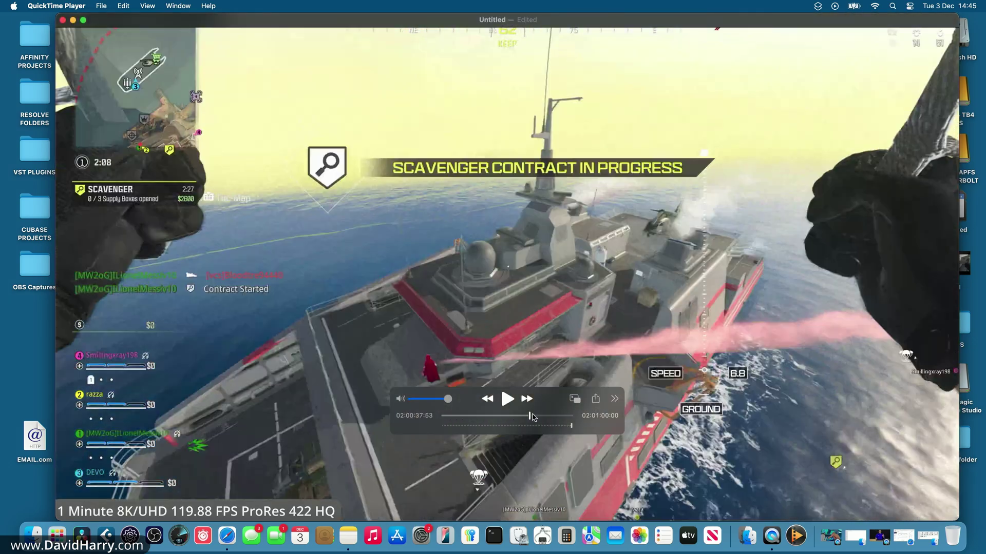
left_click(538, 415)
key("space")
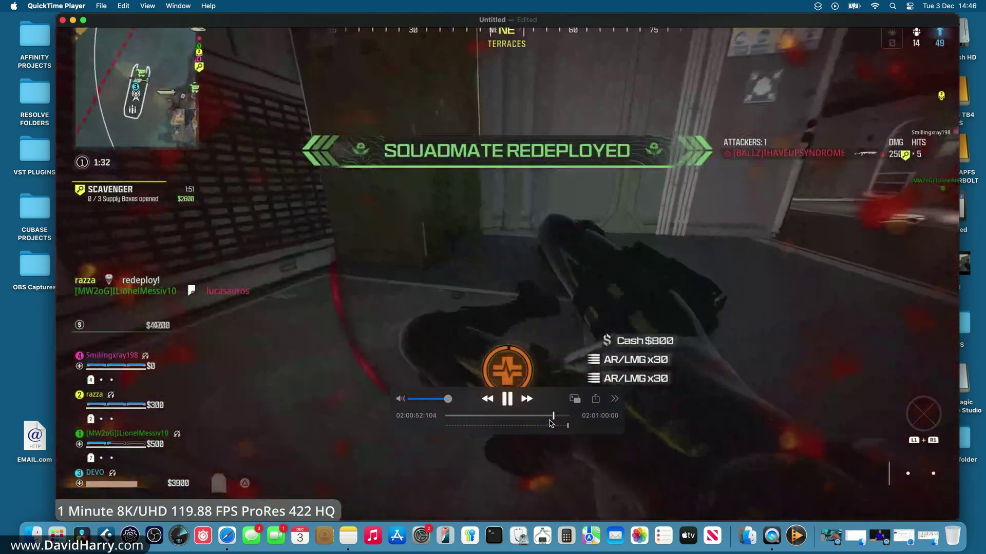
left_click_drag(552, 419, 462, 423)
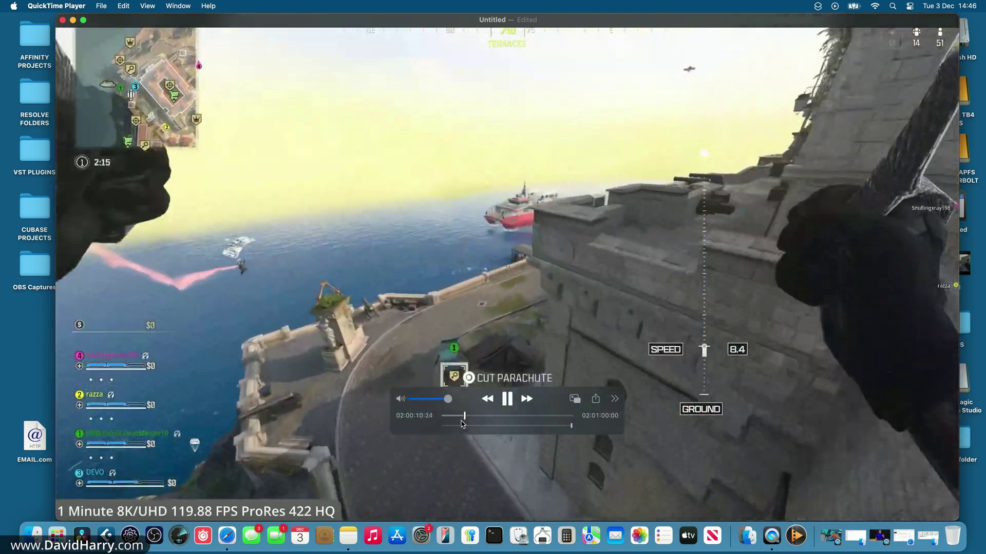